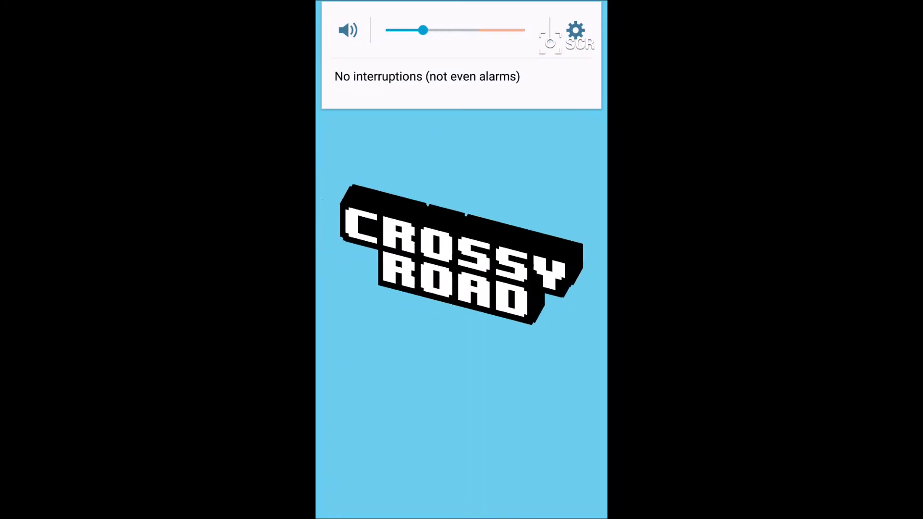
Step: Start the Crossy Road run by hopping the character forward while SCR 5+ records
{"action": "left_click", "coordinate": [461, 337]}
Step: Hop the character forward across the first road and the rails
{"action": "left_click", "coordinate": [462, 337]}
{"action": "left_click", "coordinate": [462, 337]}
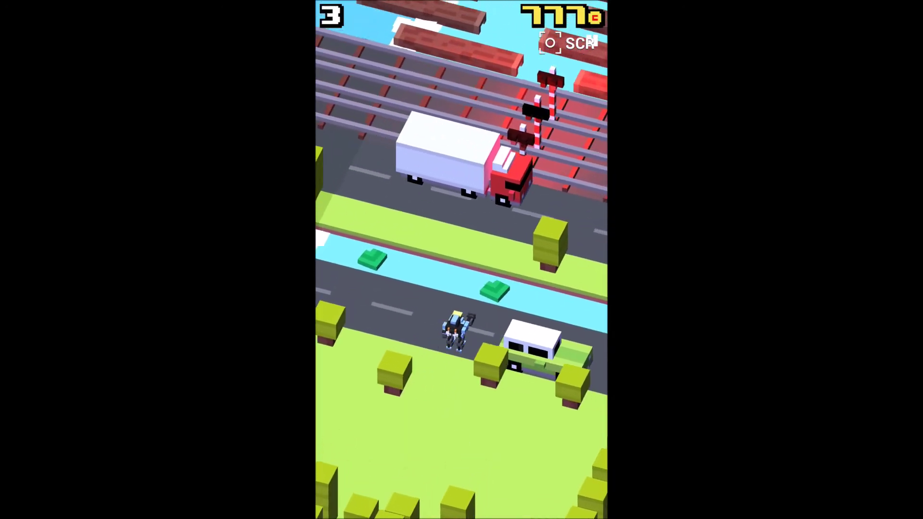
{"action": "left_click", "coordinate": [461, 337]}
{"action": "left_click", "coordinate": [462, 337]}
{"action": "left_click", "coordinate": [461, 337]}
{"action": "left_click", "coordinate": [462, 337]}
{"action": "left_click", "coordinate": [461, 337]}
{"action": "left_click", "coordinate": [462, 337]}
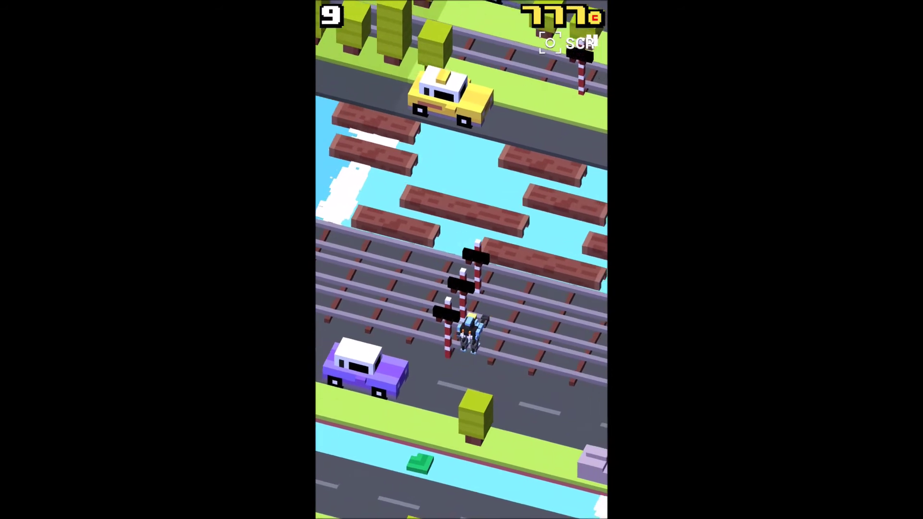
{"action": "left_click", "coordinate": [462, 337]}
{"action": "left_click", "coordinate": [462, 336]}
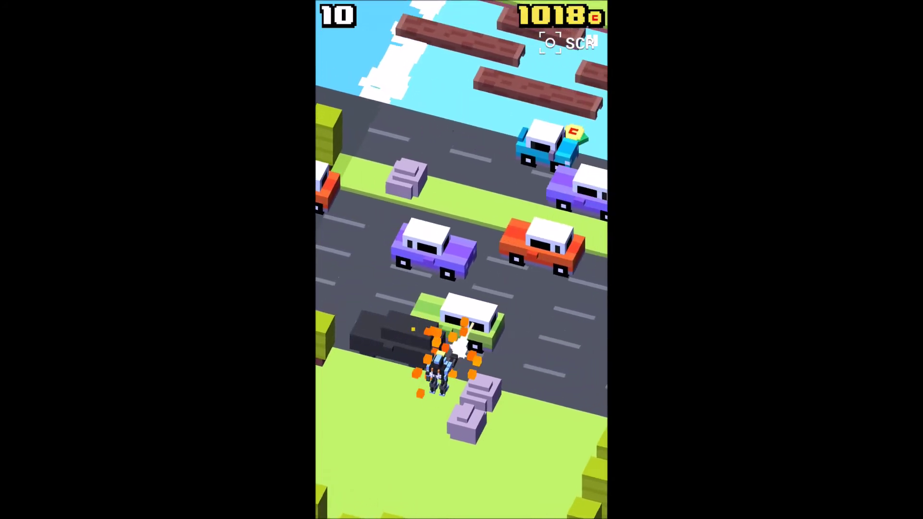
Step: Keep hopping across roads and the river to push the score past 30
{"action": "left_click", "coordinate": [461, 259]}
{"action": "left_click", "coordinate": [462, 260]}
{"action": "left_click", "coordinate": [462, 260]}
{"action": "left_click", "coordinate": [462, 260]}
{"action": "double_click", "coordinate": [461, 260]}
{"action": "triple_click", "coordinate": [461, 260]}
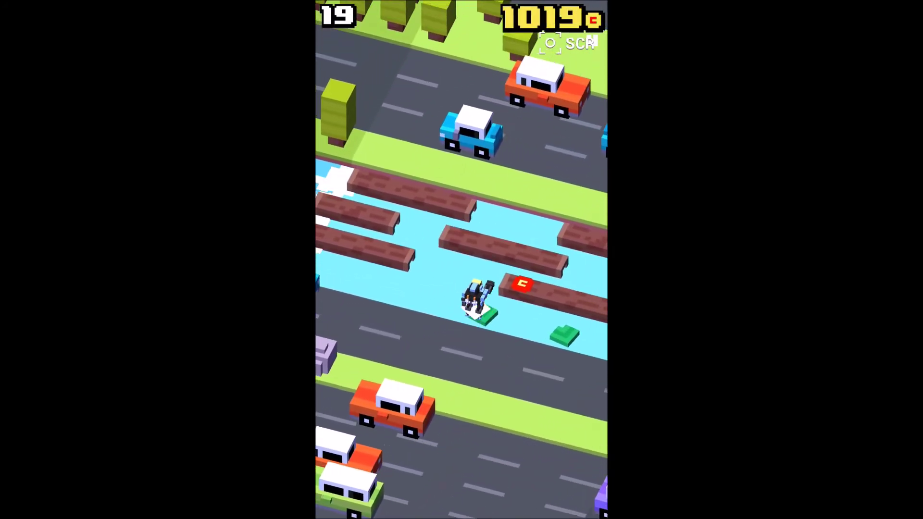
{"action": "triple_click", "coordinate": [462, 259]}
{"action": "triple_click", "coordinate": [462, 259]}
{"action": "double_click", "coordinate": [462, 260]}
{"action": "triple_click", "coordinate": [462, 260]}
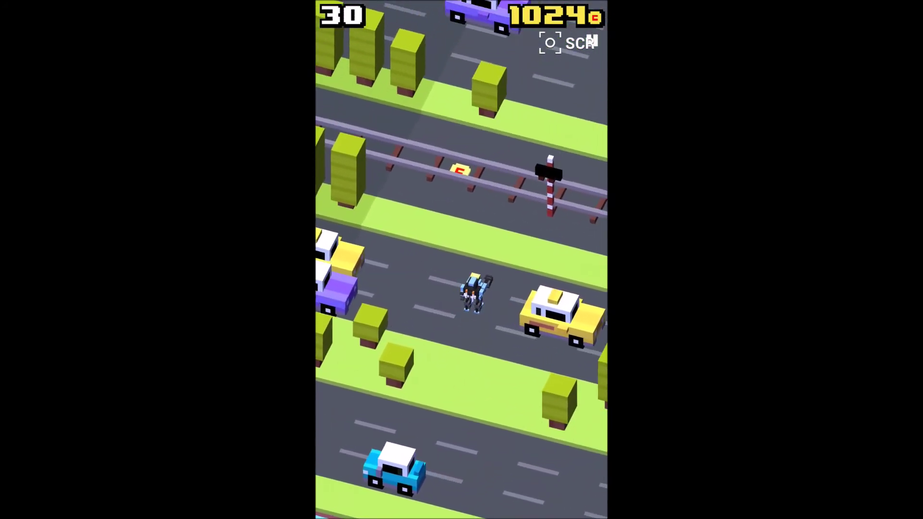
{"action": "triple_click", "coordinate": [461, 260]}
{"action": "triple_click", "coordinate": [462, 259]}
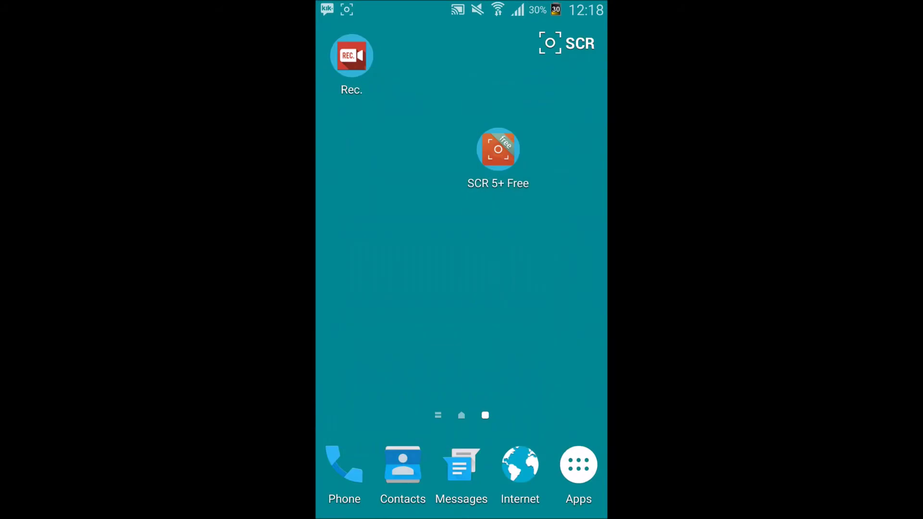
{"action": "left_click", "coordinate": [579, 465]}
{"action": "mouse_move", "coordinate": [553, 289]}
{"action": "left_mouse_down"}
{"action": "mouse_move", "coordinate": [385, 288]}
{"action": "mouse_move", "coordinate": [553, 289]}
{"action": "left_mouse_up"}
{"action": "key", "text": "Home"}
{"action": "mouse_move", "coordinate": [462, 2]}
{"action": "left_mouse_down"}
{"action": "mouse_move", "coordinate": [462, 192]}
{"action": "mouse_move", "coordinate": [461, 23]}
{"action": "left_mouse_up"}
{"action": "left_click", "coordinate": [579, 464]}
{"action": "mouse_move", "coordinate": [554, 289]}
{"action": "left_mouse_down"}
{"action": "mouse_move", "coordinate": [385, 289]}
{"action": "mouse_move", "coordinate": [554, 289]}
{"action": "left_mouse_up"}
{"action": "key", "text": "Home"}
{"action": "key", "text": "alt+Tab"}
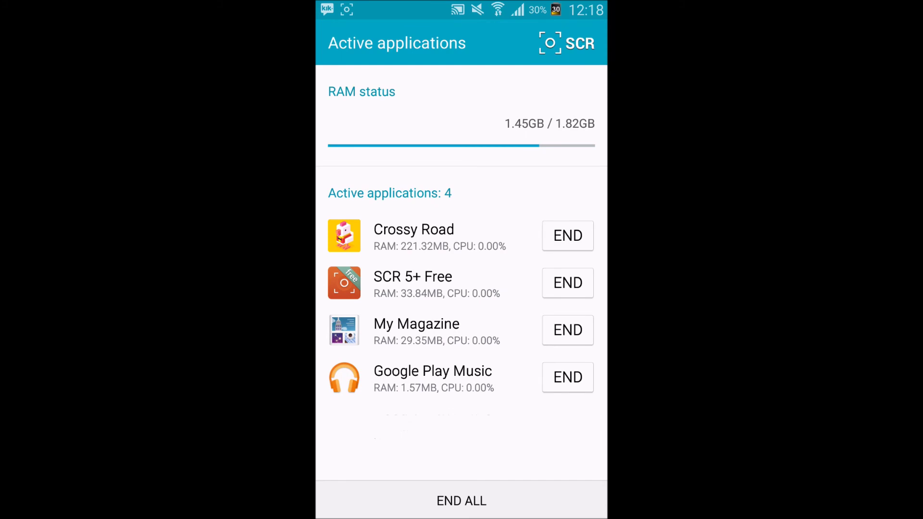
{"action": "key", "text": "Escape"}
{"action": "left_click", "coordinate": [577, 463]}
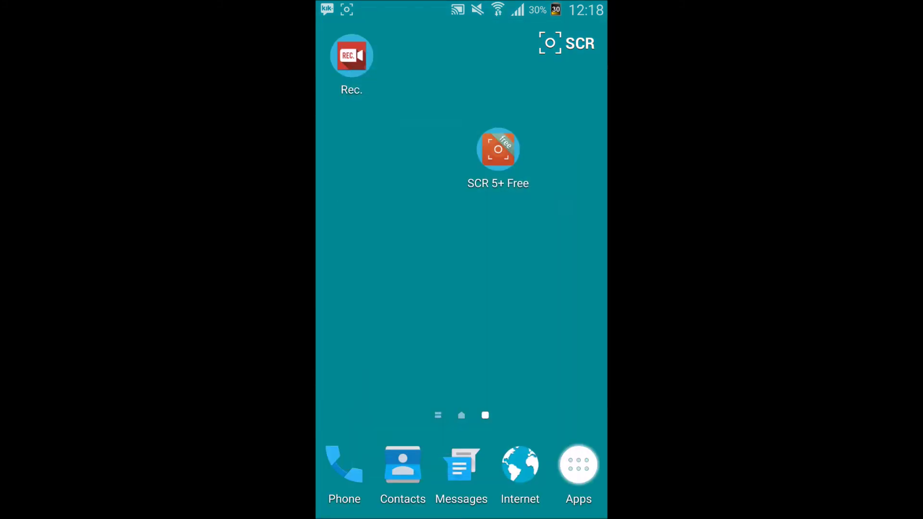
{"action": "mouse_move", "coordinate": [553, 288]}
{"action": "left_mouse_down"}
{"action": "mouse_move", "coordinate": [361, 289]}
{"action": "mouse_move", "coordinate": [553, 289]}
{"action": "left_mouse_up"}
{"action": "mouse_move", "coordinate": [361, 288]}
{"action": "left_mouse_down"}
{"action": "mouse_move", "coordinate": [553, 289]}
{"action": "mouse_move", "coordinate": [361, 289]}
{"action": "left_mouse_up"}
{"action": "key", "text": "Escape"}
{"action": "left_click", "coordinate": [577, 463]}
{"action": "mouse_move", "coordinate": [552, 288]}
{"action": "left_mouse_down"}
{"action": "mouse_move", "coordinate": [360, 289]}
{"action": "mouse_move", "coordinate": [553, 288]}
{"action": "left_mouse_up"}
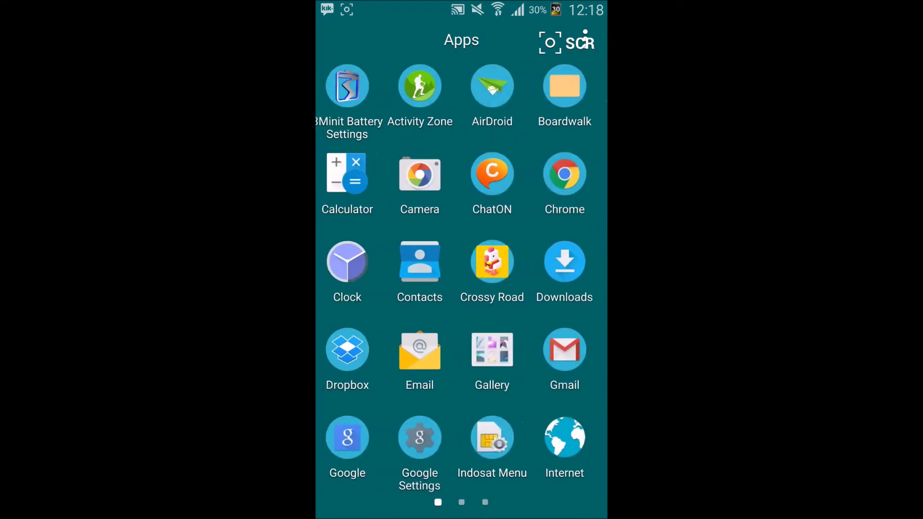
{"action": "left_click_drag", "start_coordinate": [462, 2], "coordinate": [462, 29]}
{"action": "key", "text": "Escape"}
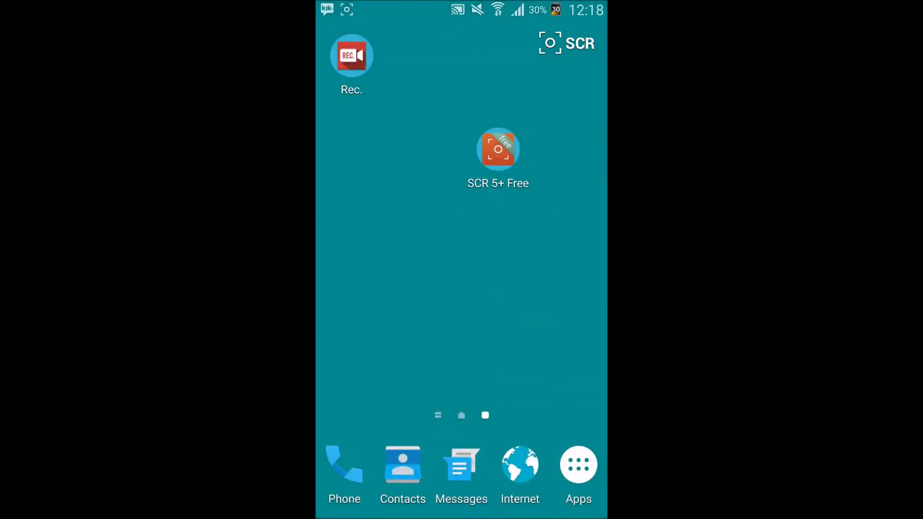
{"action": "left_click", "coordinate": [579, 464]}
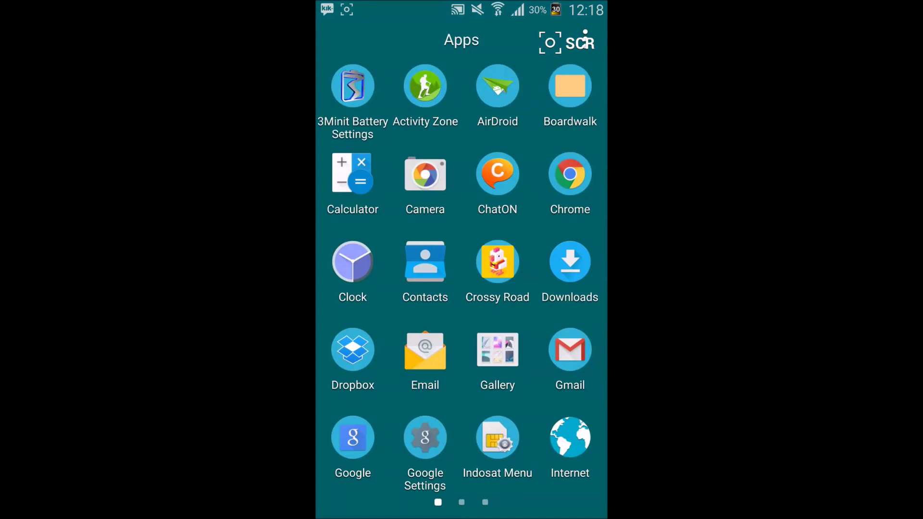
{"action": "mouse_move", "coordinate": [361, 288]}
{"action": "left_mouse_down"}
{"action": "mouse_move", "coordinate": [553, 289]}
{"action": "mouse_move", "coordinate": [361, 289]}
{"action": "left_mouse_up"}
{"action": "key", "text": "Escape"}
{"action": "left_click_drag", "start_coordinate": [462, 3], "coordinate": [462, 336]}
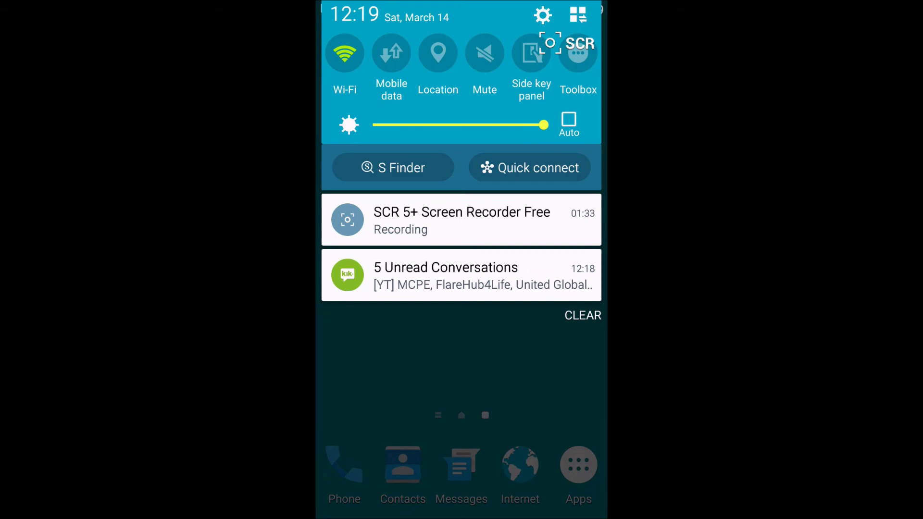